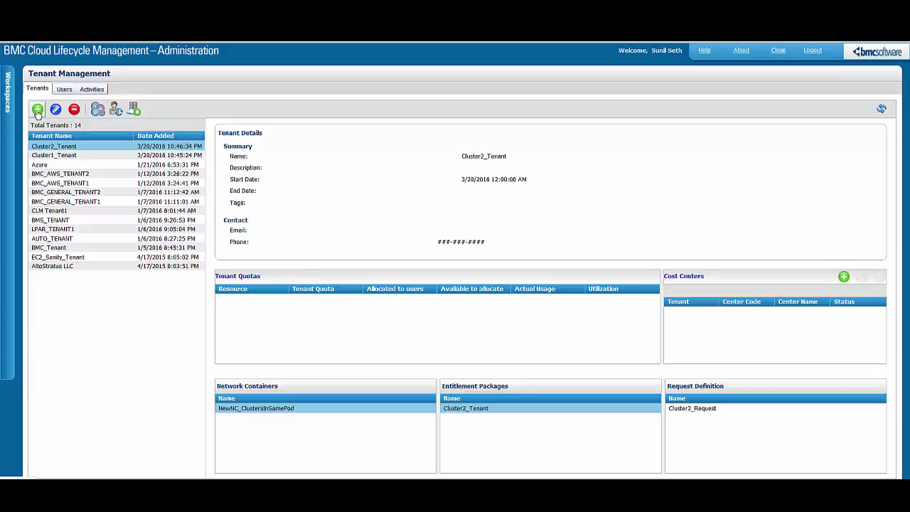
# Create a new tenant with company name Demo, location Pune and description Demo tenant
pyautogui.click(38, 110)
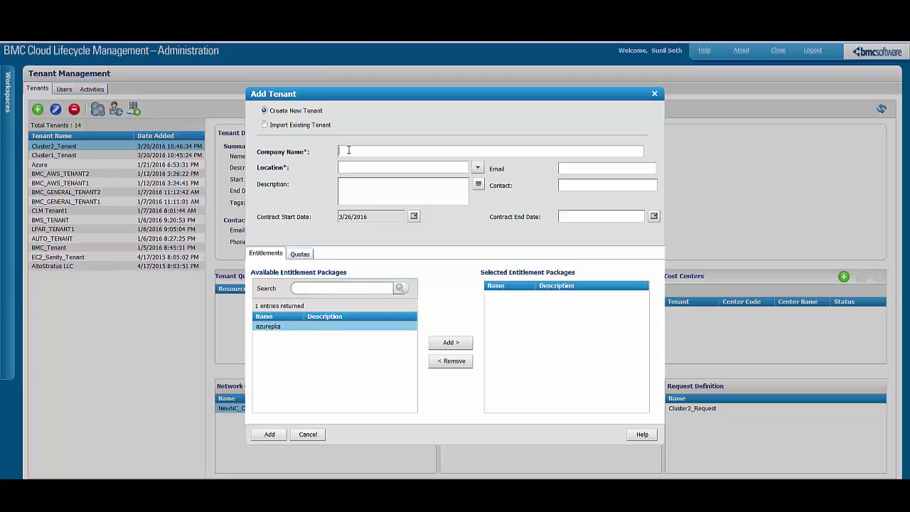
pyautogui.write('Demo')
pyautogui.press('Tab')
pyautogui.write('PuneDemo tenant')
pyautogui.click(270, 434)
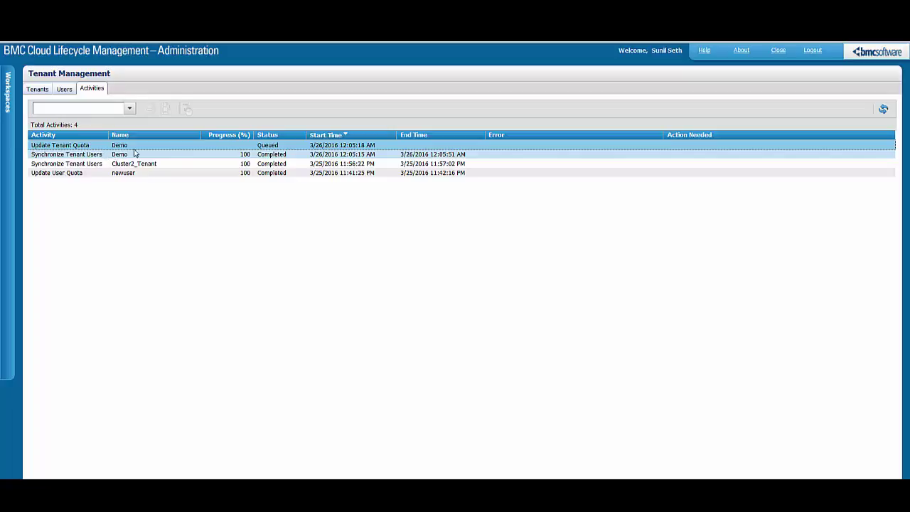
# Refresh the activity list to check the Demo tenant's user synchronization and quota update, and display the Demo tenant's details
pyautogui.click(885, 111)
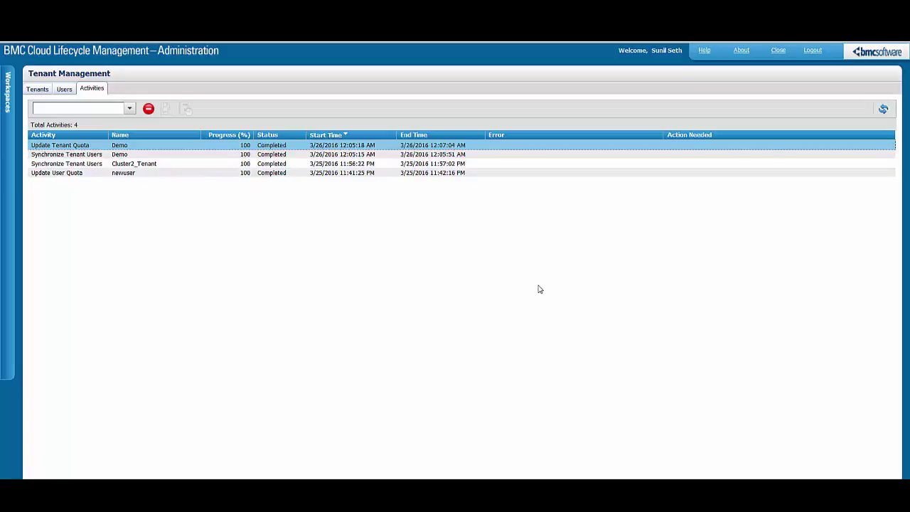
pyautogui.click(92, 154)
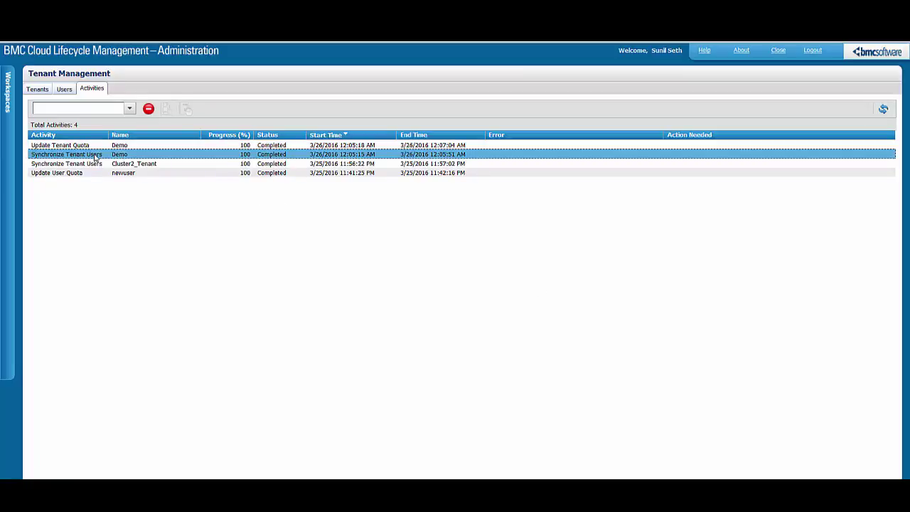
pyautogui.click(78, 145)
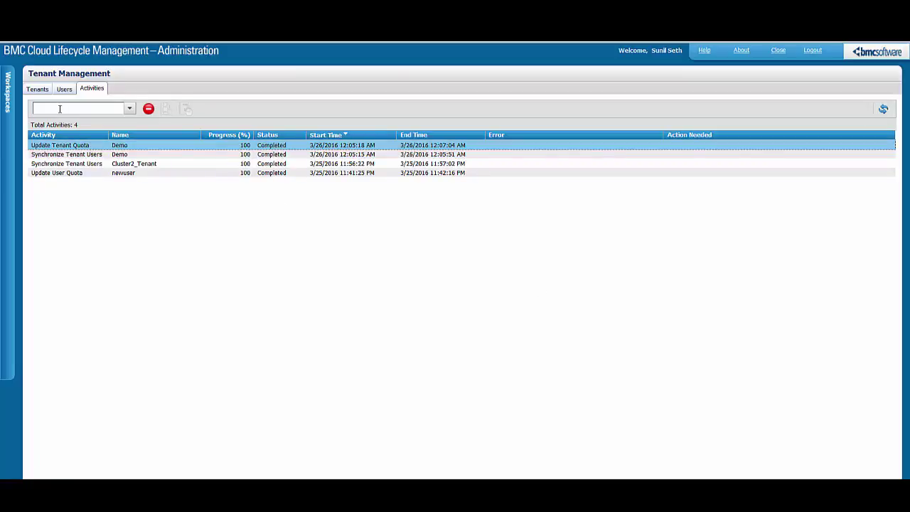
pyautogui.click(39, 90)
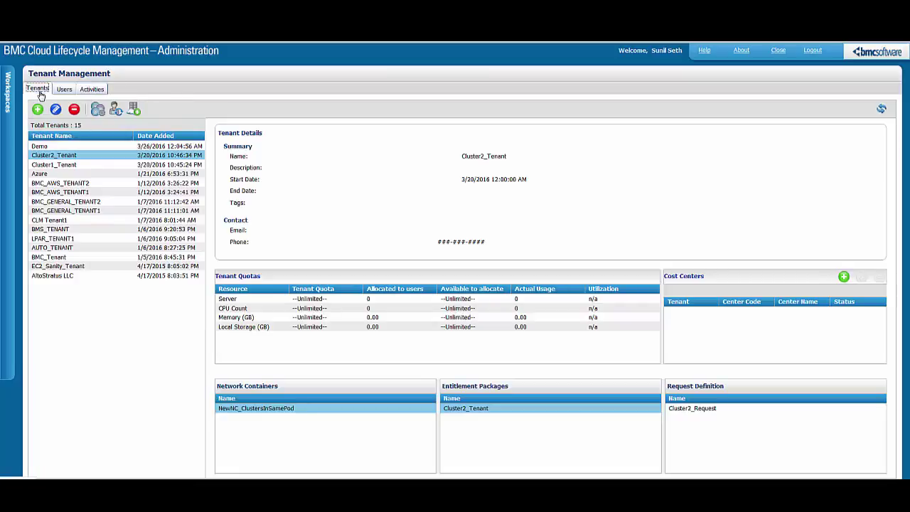
pyautogui.click(50, 147)
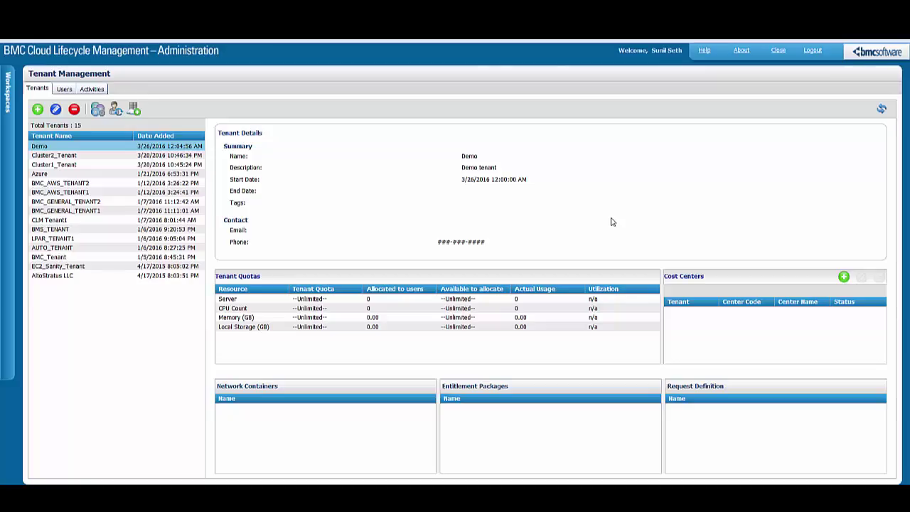
# Import the existing tenant CLM Provider and display its tenant details
pyautogui.click(38, 111)
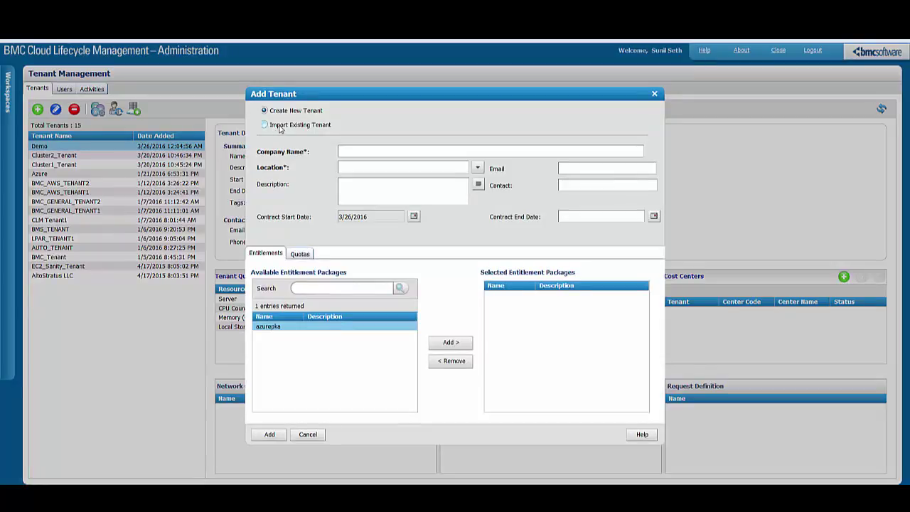
pyautogui.click(280, 128)
pyautogui.click(649, 152)
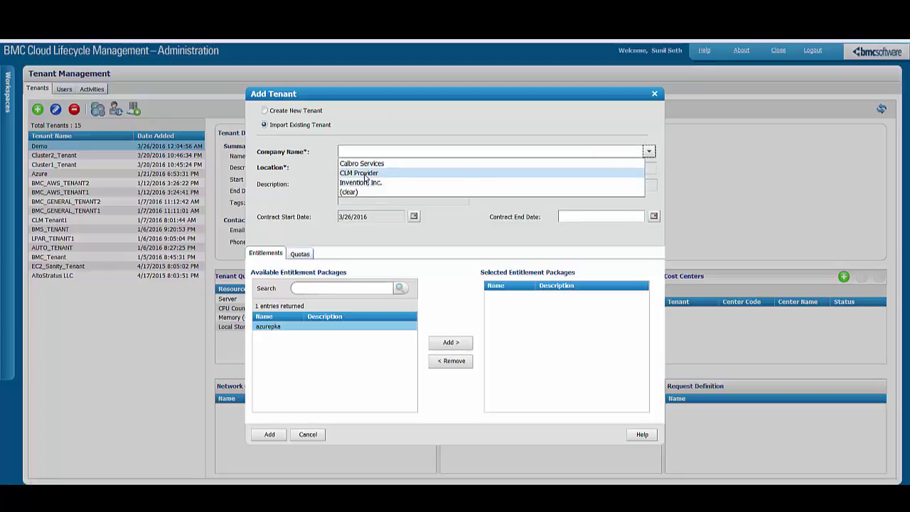
pyautogui.click(366, 176)
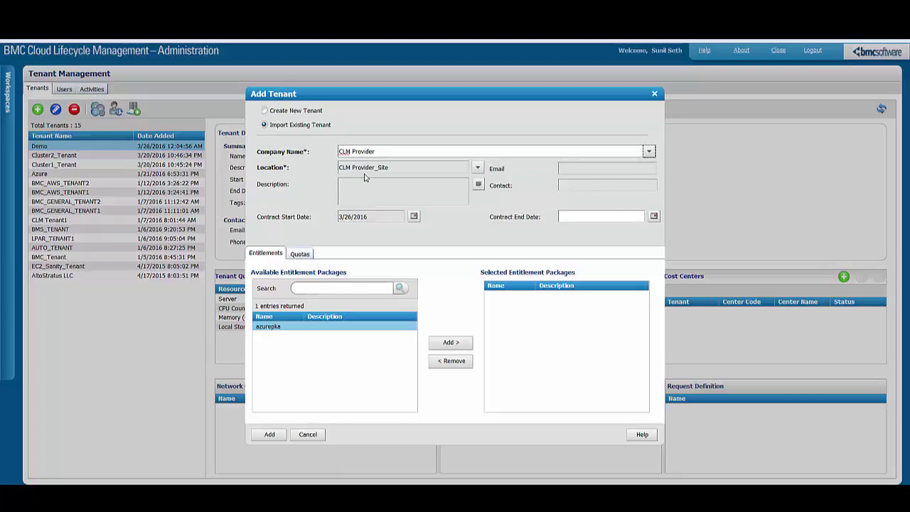
pyautogui.click(273, 435)
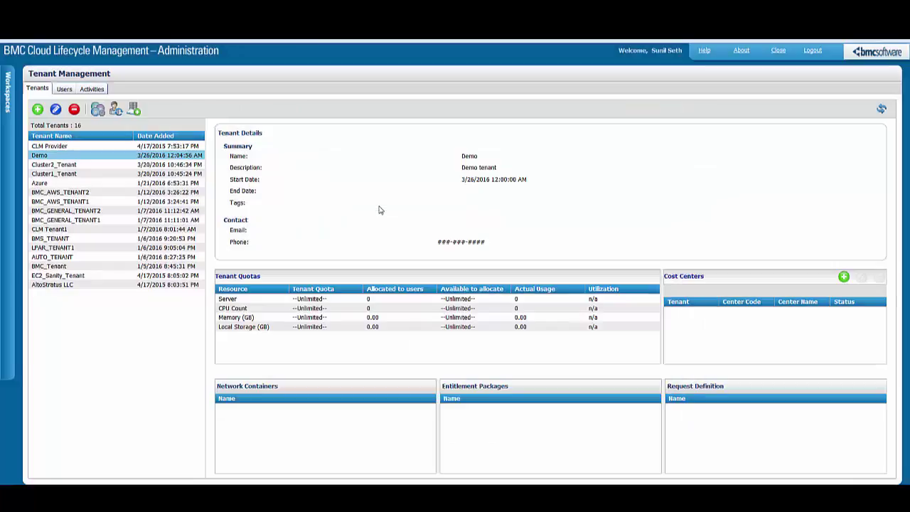
pyautogui.click(69, 147)
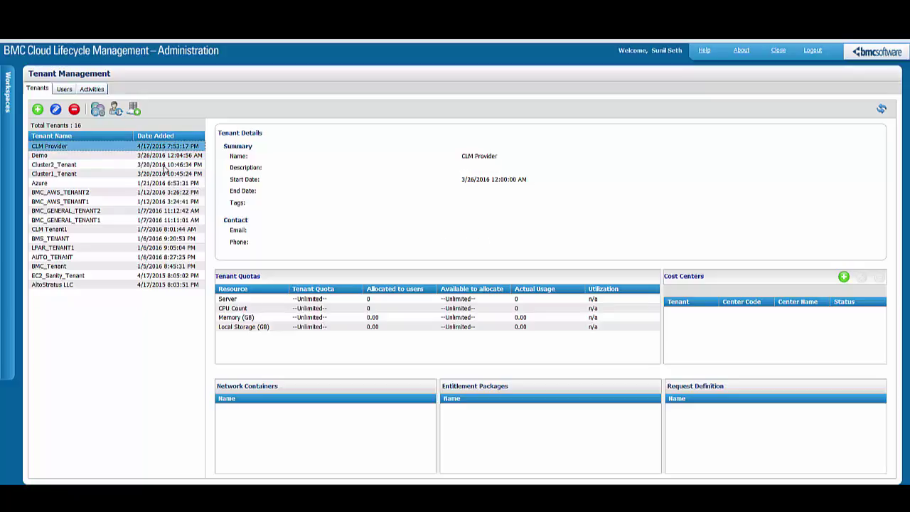
# Begin adding a new user to the CLM Provider tenant with the Cloud End User role
pyautogui.click(65, 90)
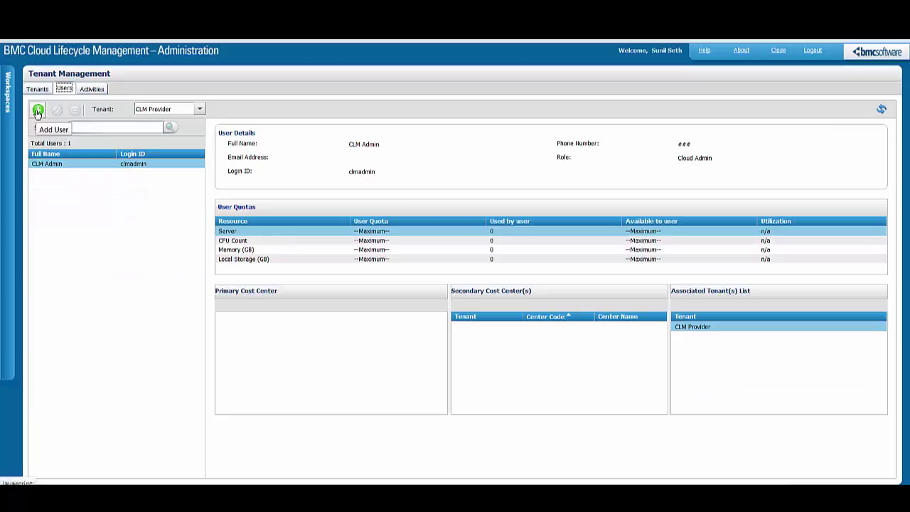
pyautogui.click(37, 111)
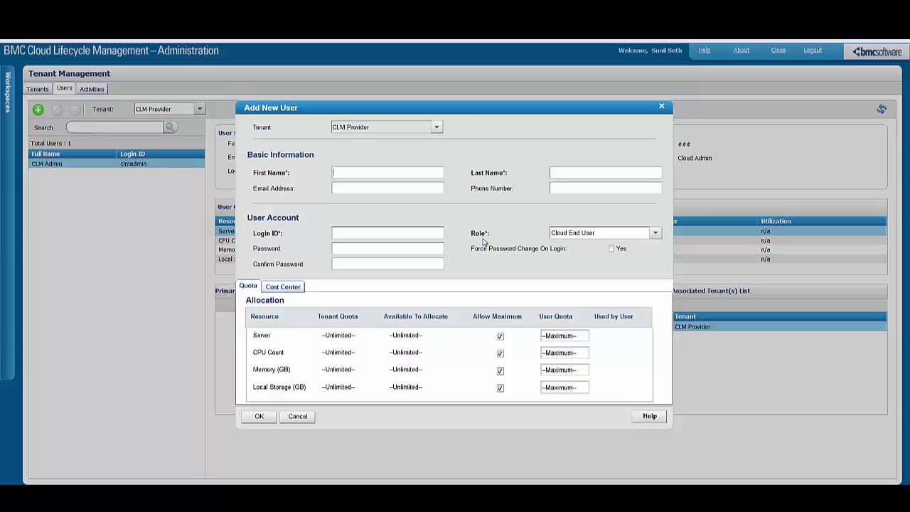
pyautogui.click(655, 235)
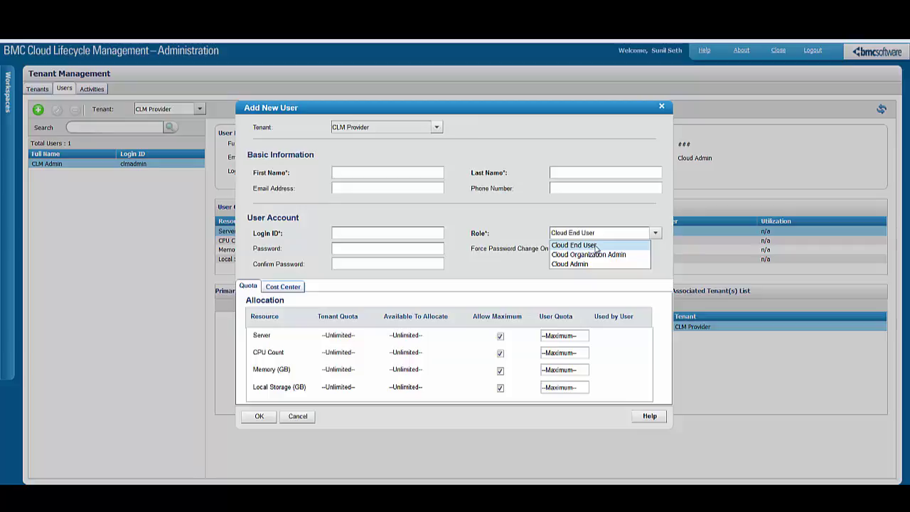
pyautogui.click(596, 246)
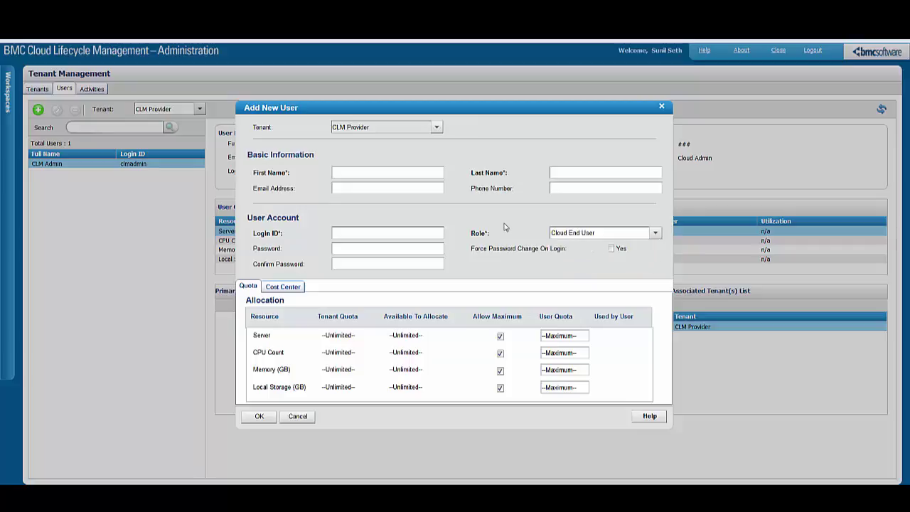
# Enter first name Demo, last name enduser and login ID demouser for the new user, and save the account
pyautogui.click(354, 173)
pyautogui.write('Demo')
pyautogui.press('Tab')
pyautogui.write('enduser')
pyautogui.click(342, 232)
pyautogui.write('demouser')
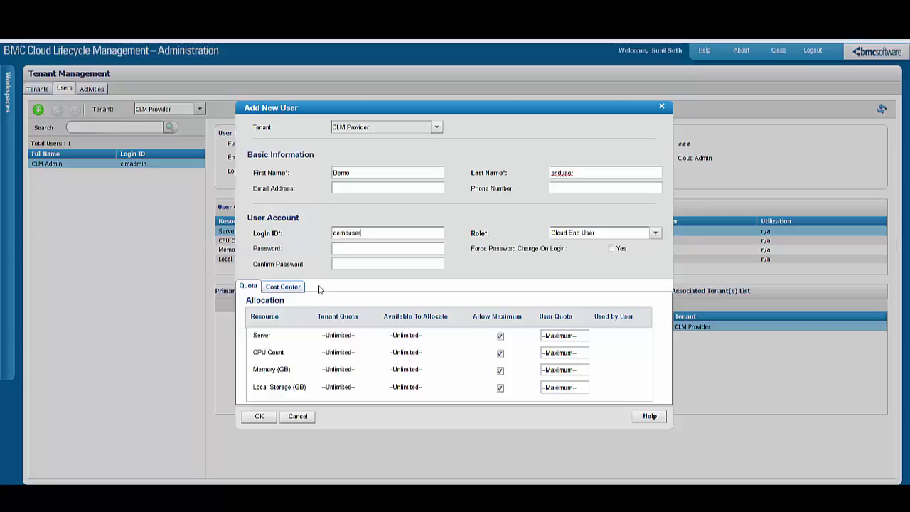
pyautogui.click(263, 416)
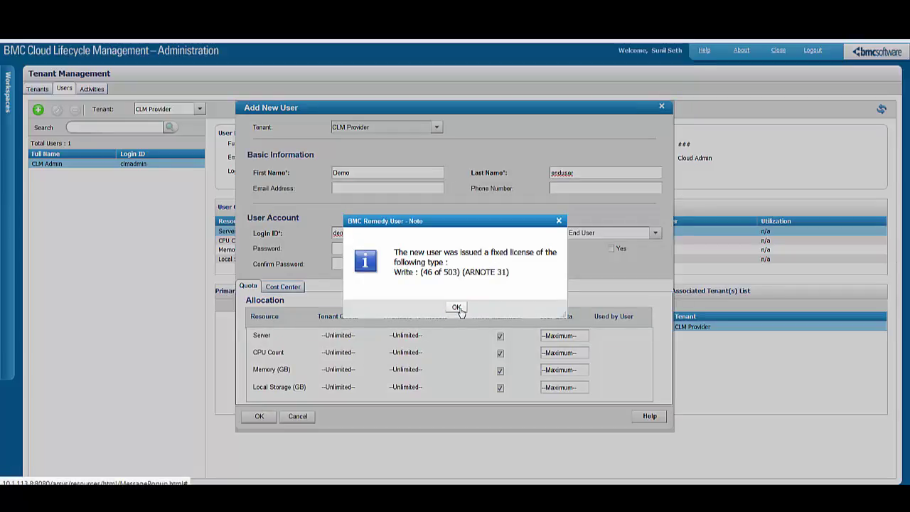
pyautogui.click(457, 308)
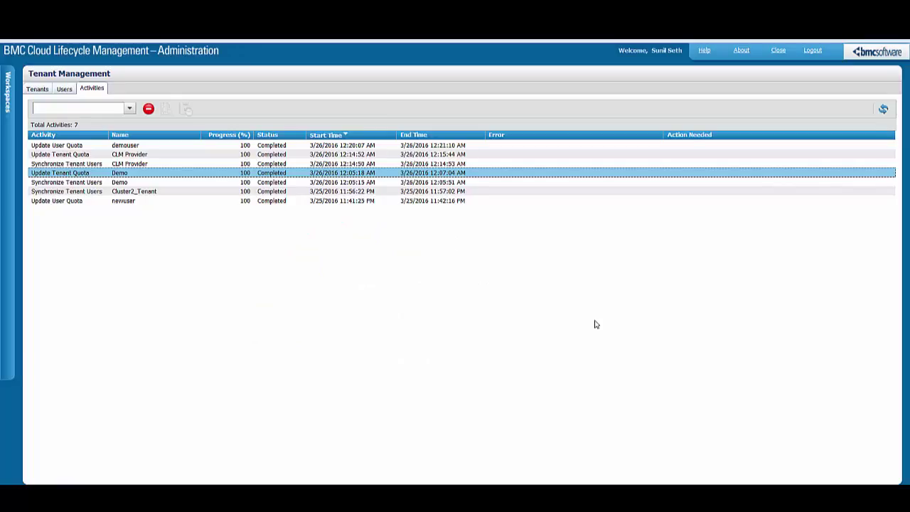
# Check the demouser and CLM Provider quota update activities, and return to the CLM Provider user list
pyautogui.click(98, 147)
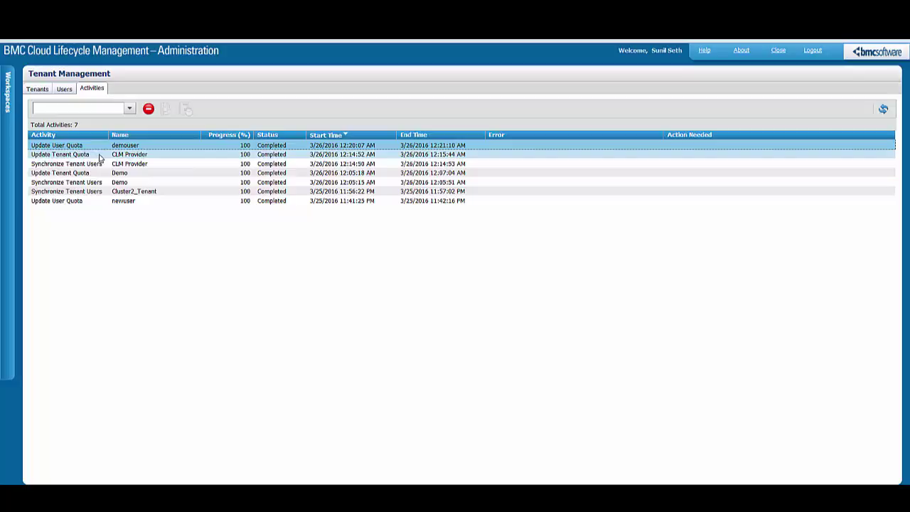
pyautogui.click(99, 156)
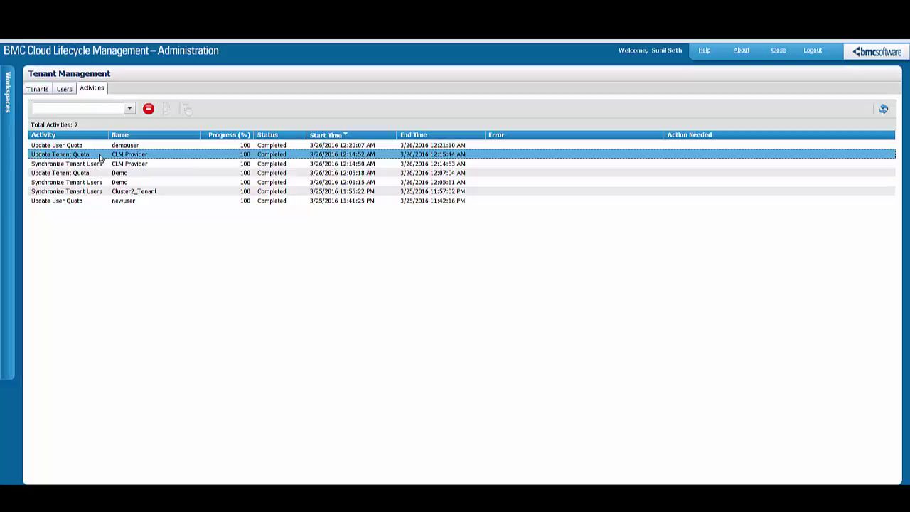
pyautogui.click(64, 90)
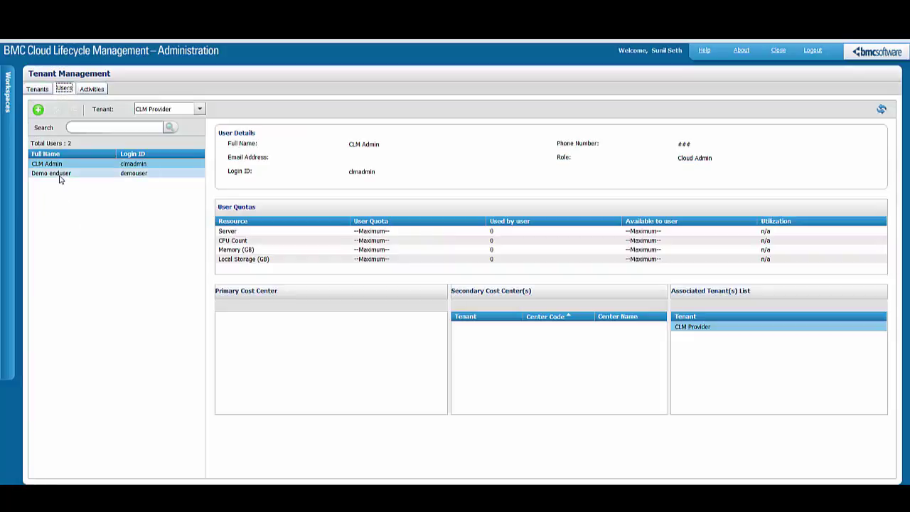